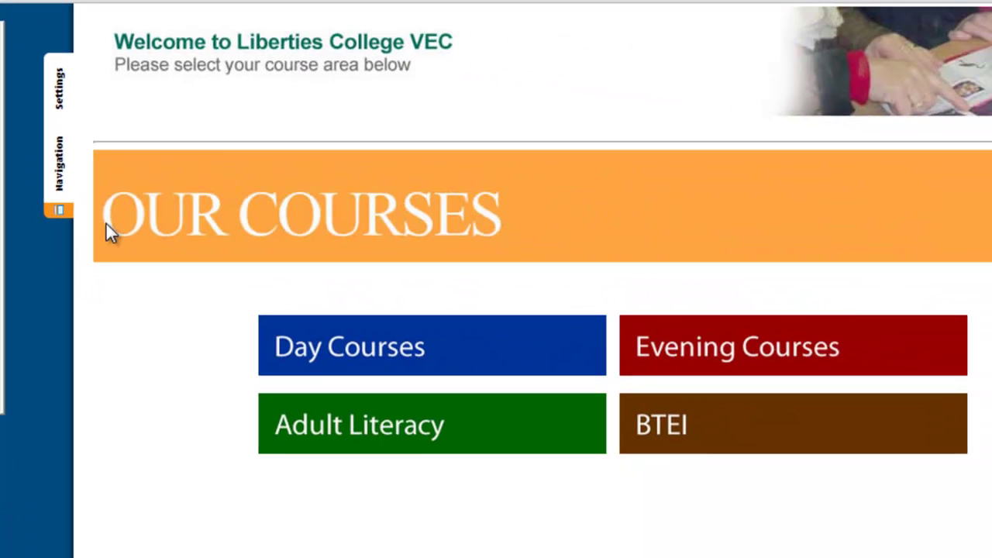
Open the site's role definitions under the user permissions administration and start adding a new role.
click(75, 132)
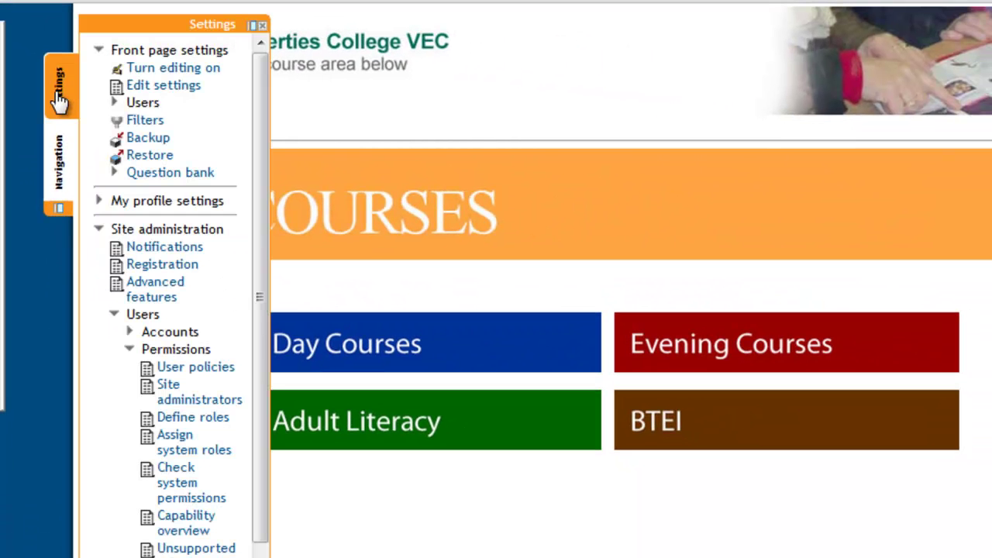
mouse_move(66, 183)
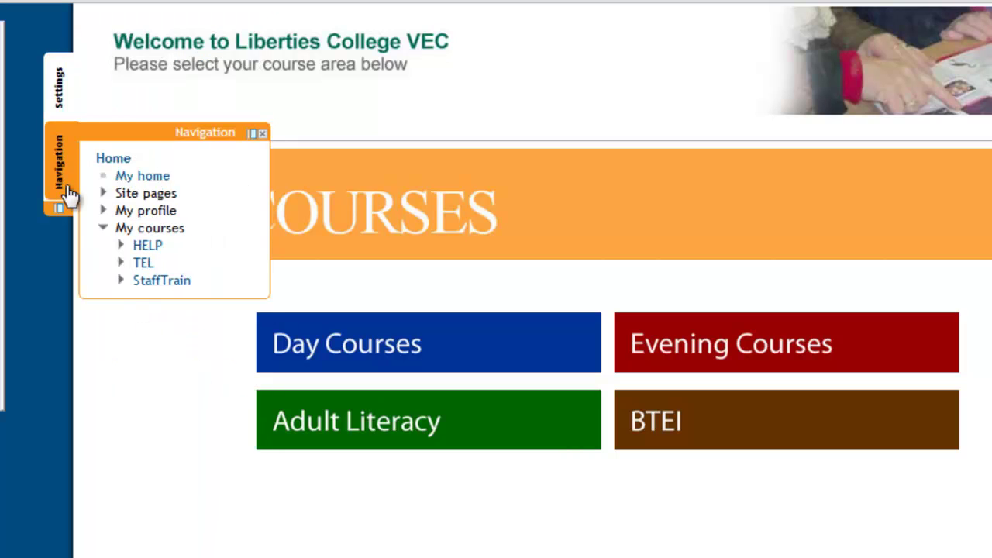
mouse_move(62, 102)
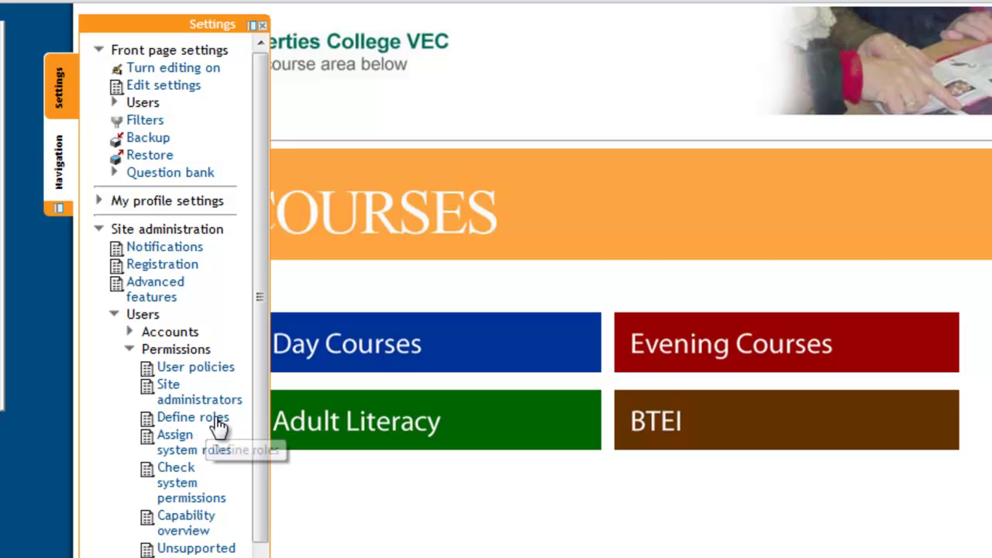
click(191, 423)
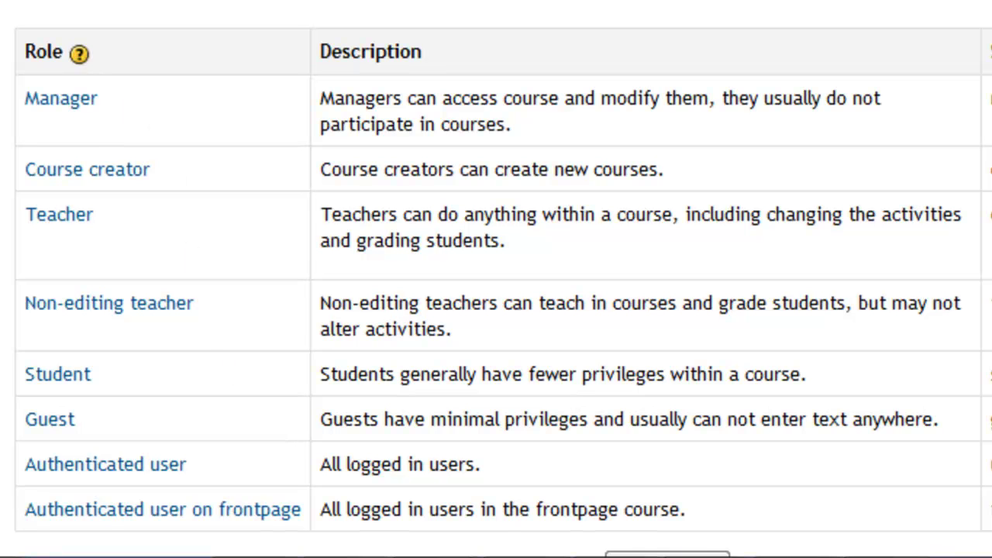
scroll(945, 355, down, 3)
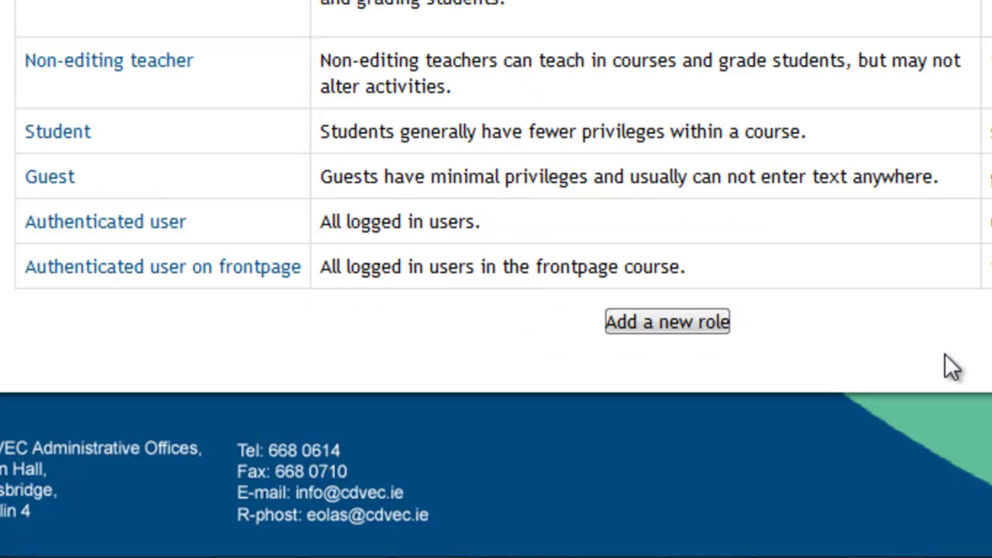
click(668, 322)
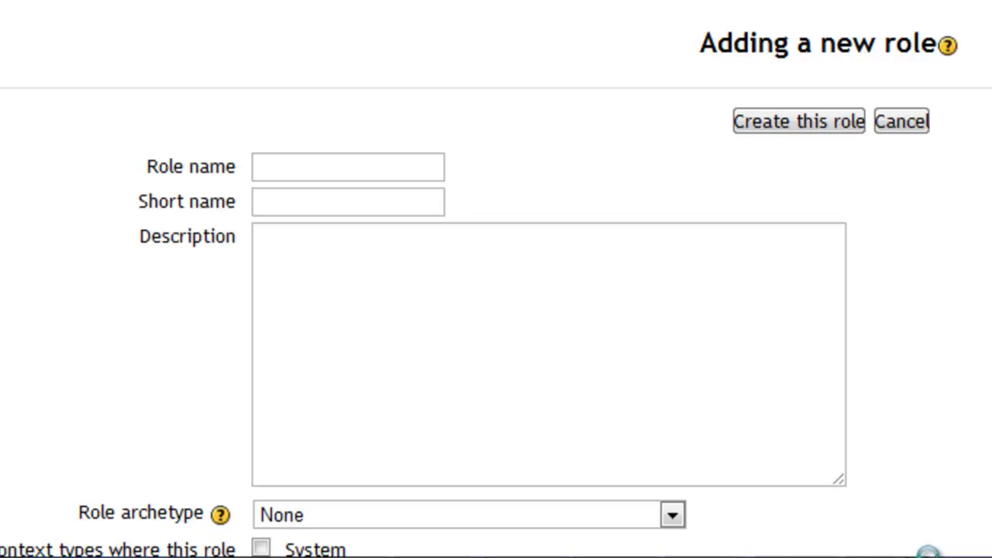
Name the new role "Questiona creator" and allow it to be assigned in the Course context.
click(337, 172)
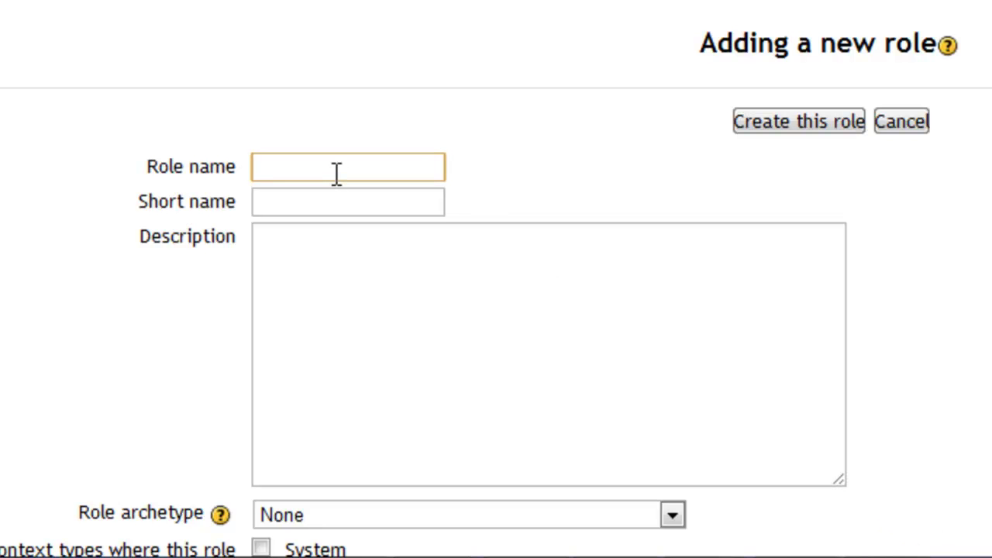
text(Questiona creator)
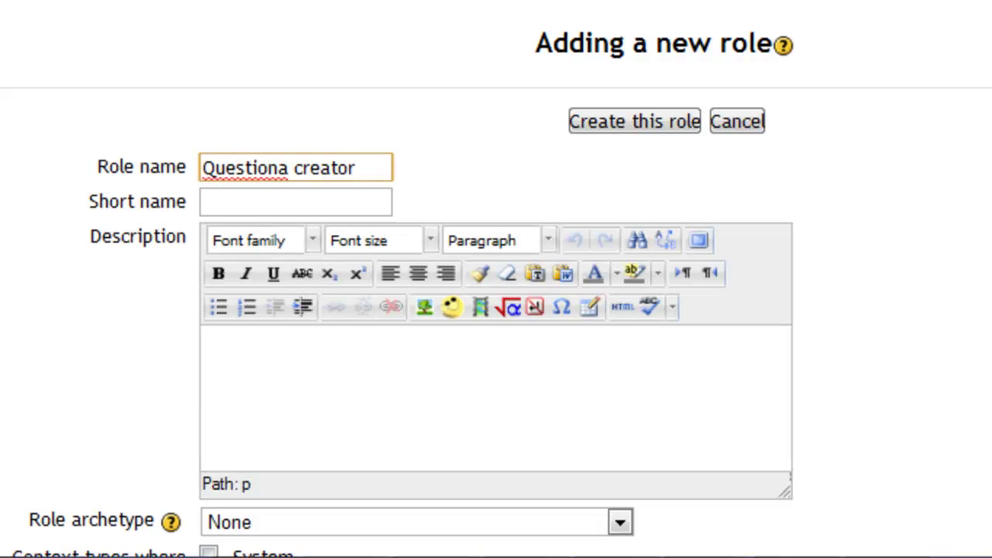
key(F9)
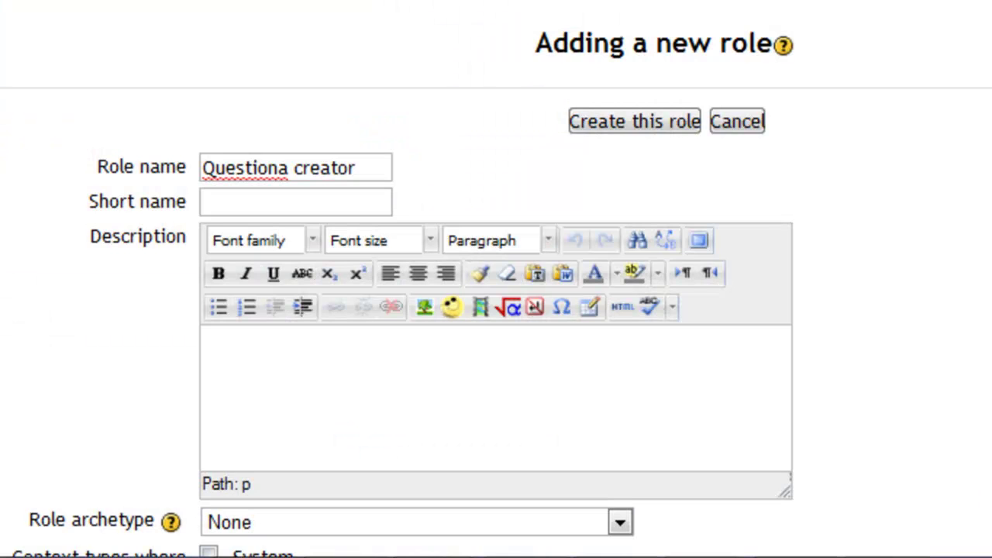
scroll(496, 310, down, 5)
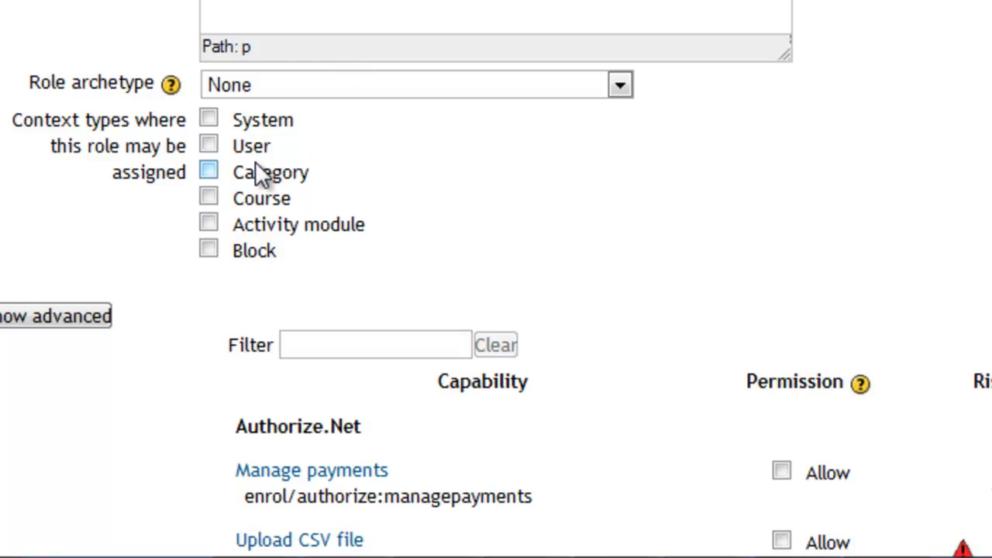
click(208, 199)
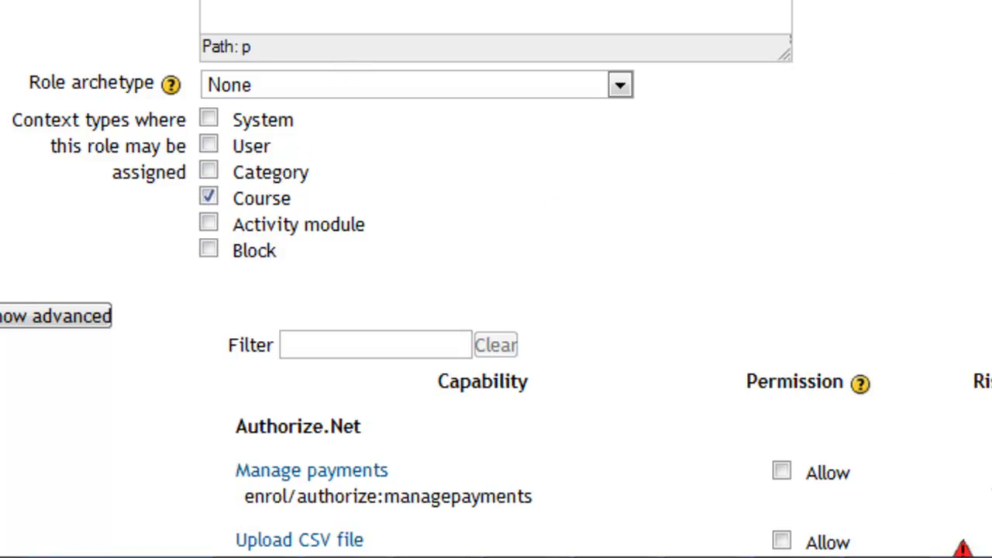
Filter the capabilities by "questions" and allow adding new questions plus editing, moving, using and viewing your own questions.
scroll(496, 278, down, 7)
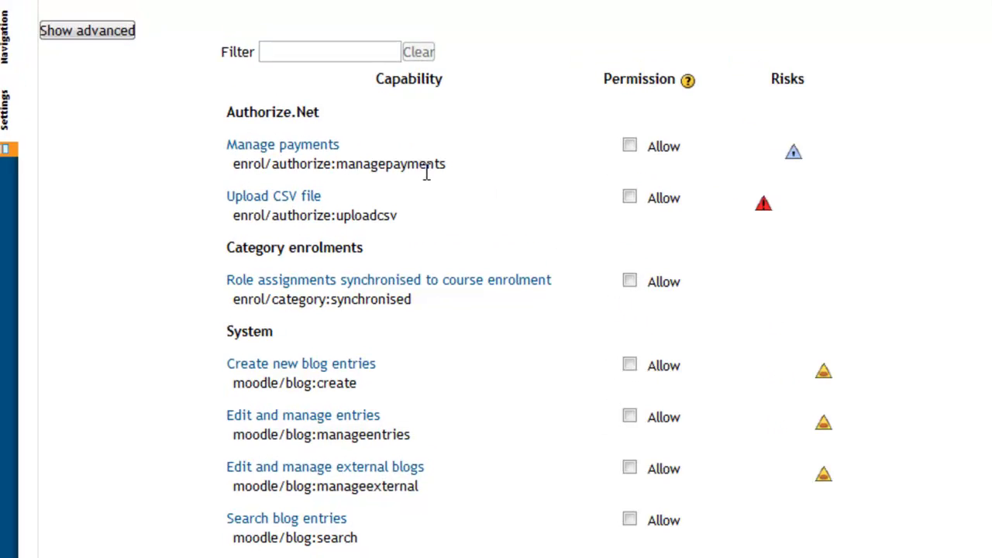
click(294, 35)
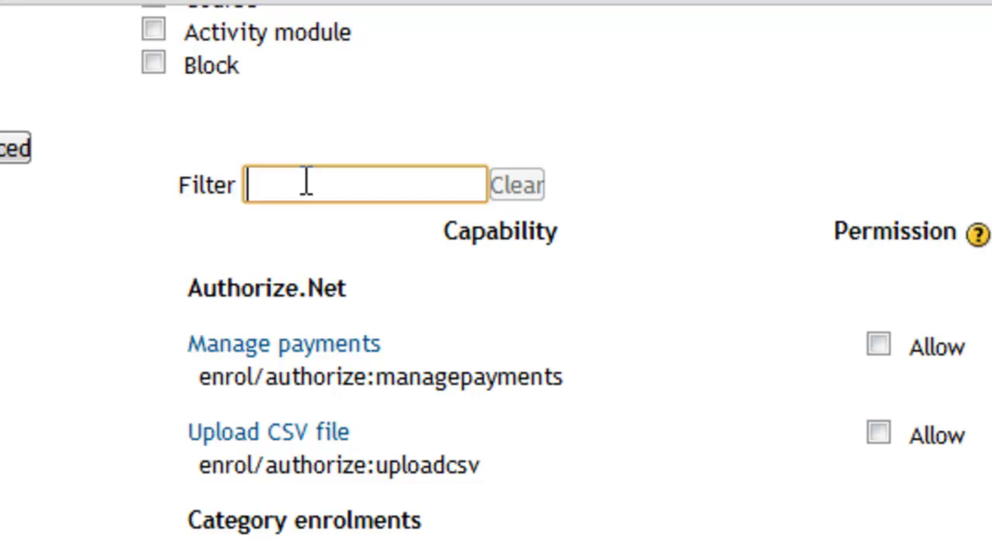
text(questions)
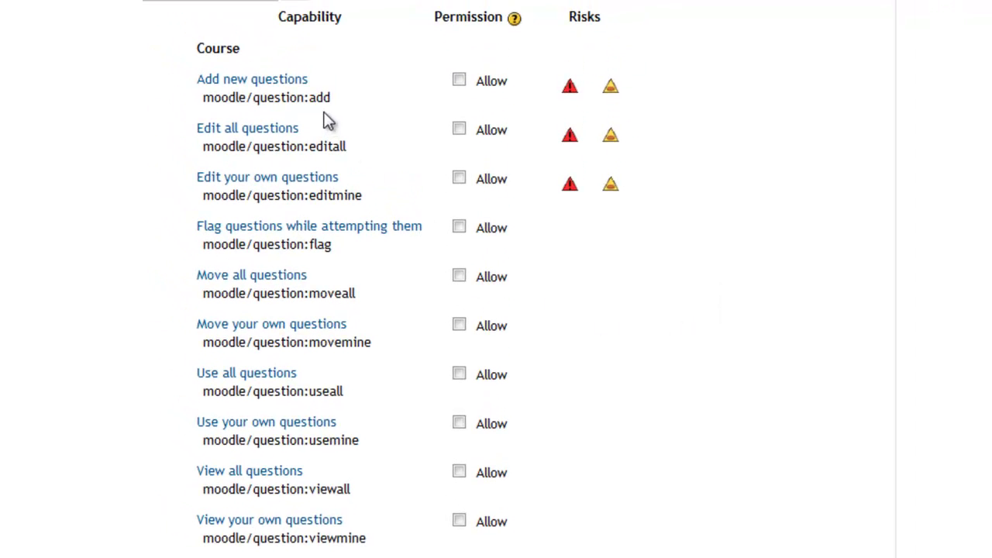
click(463, 82)
click(461, 182)
click(461, 327)
click(464, 425)
click(460, 520)
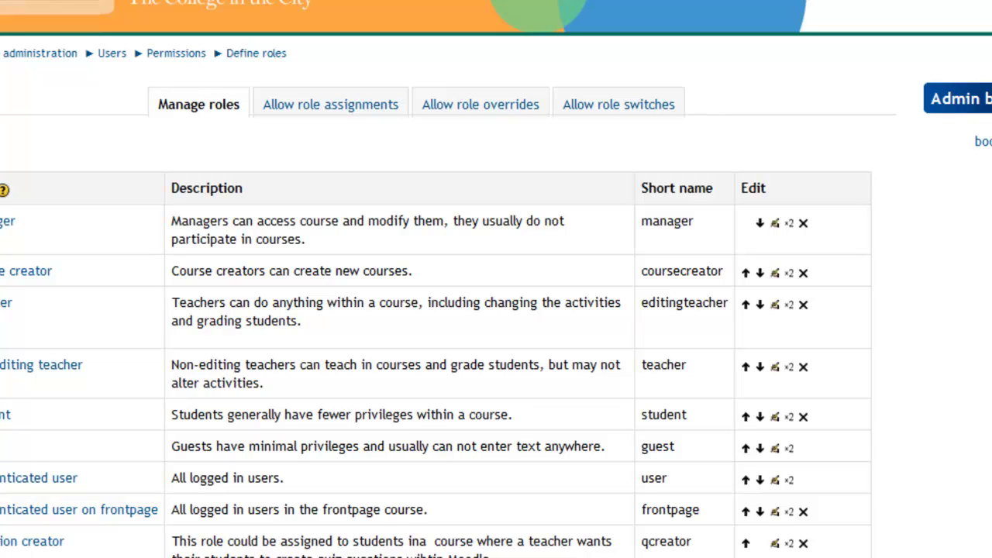
Open the list of enrolled users for the StaffTrain course.
key(F10)
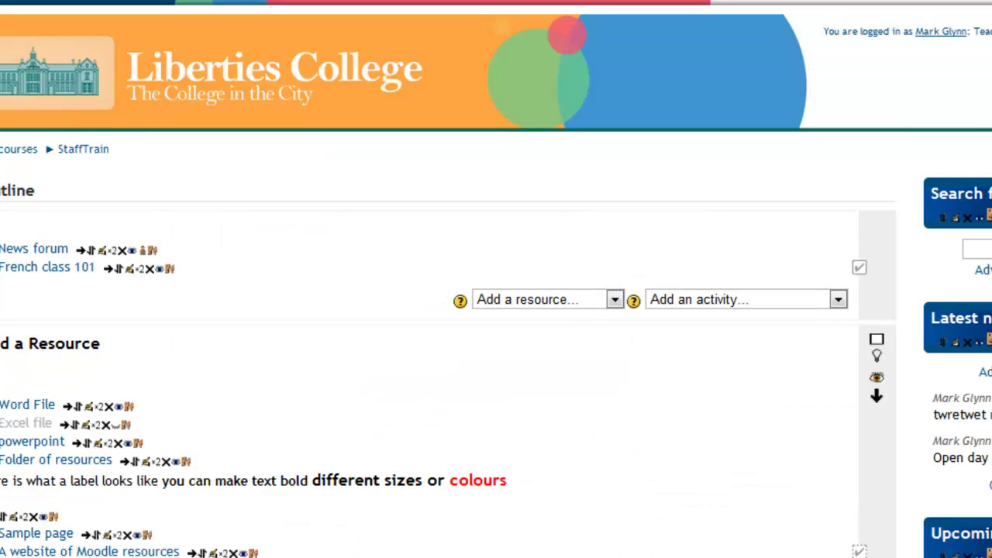
mouse_move(0, 193)
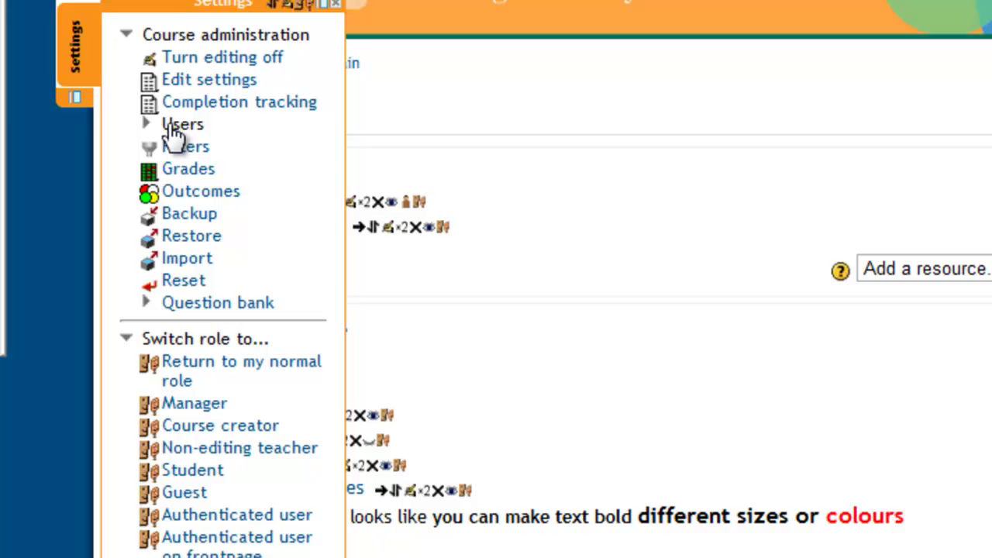
click(174, 132)
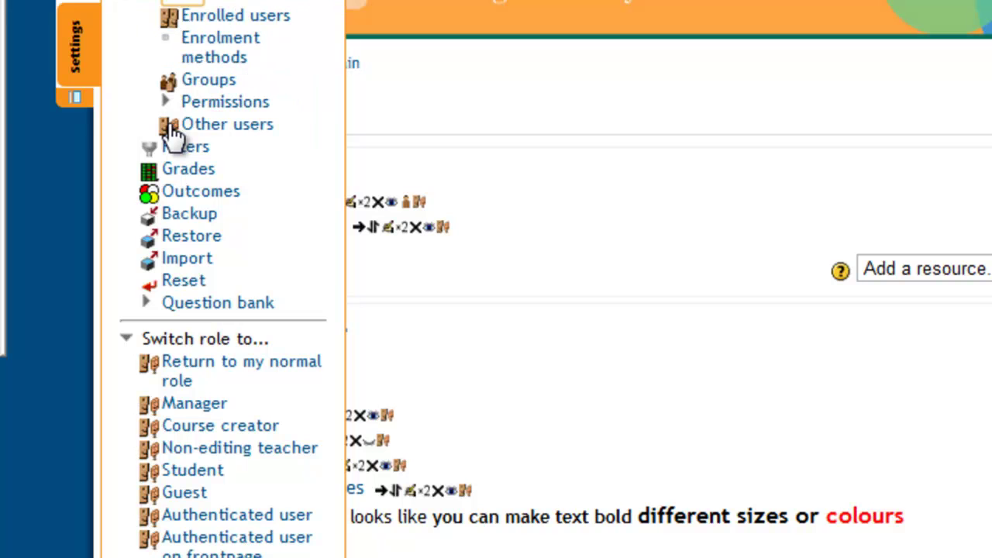
click(239, 23)
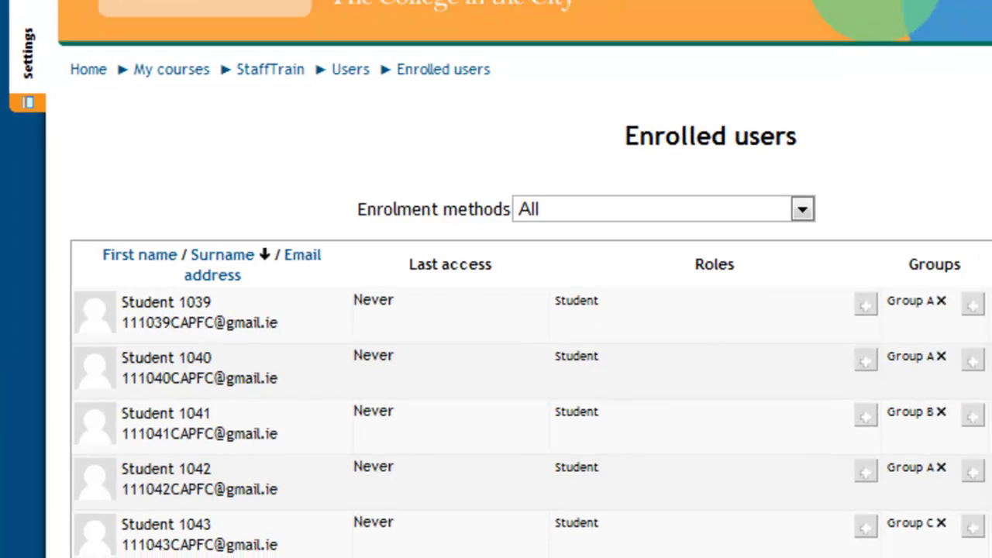
Enrol an individual user in the course as Question creator, finding them by first name and choosing the first match, and finish enrolling.
click(821, 217)
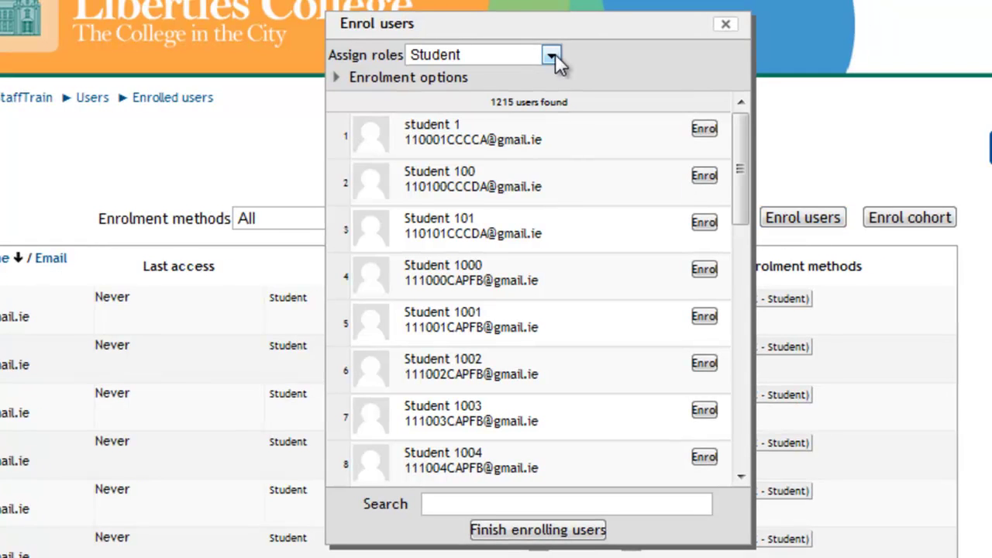
click(552, 55)
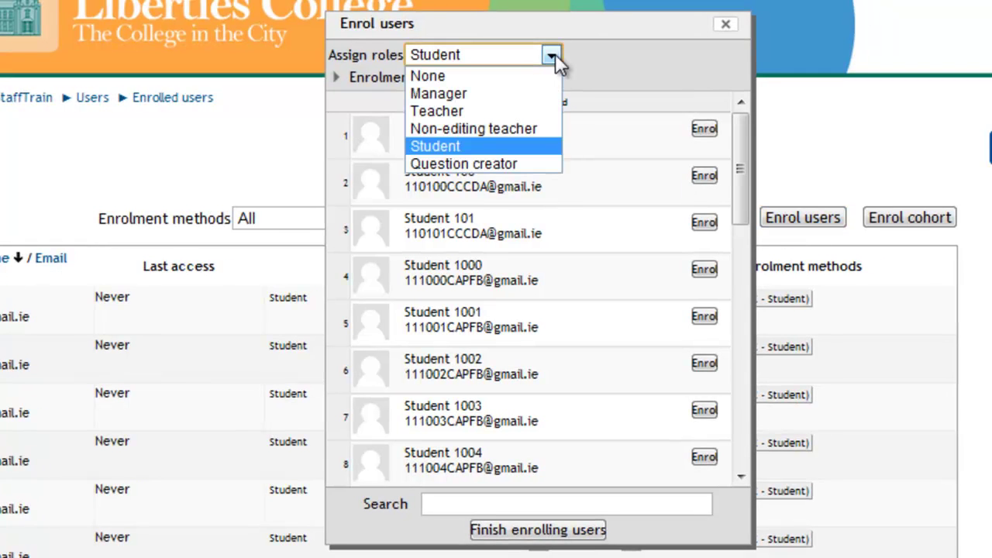
click(493, 164)
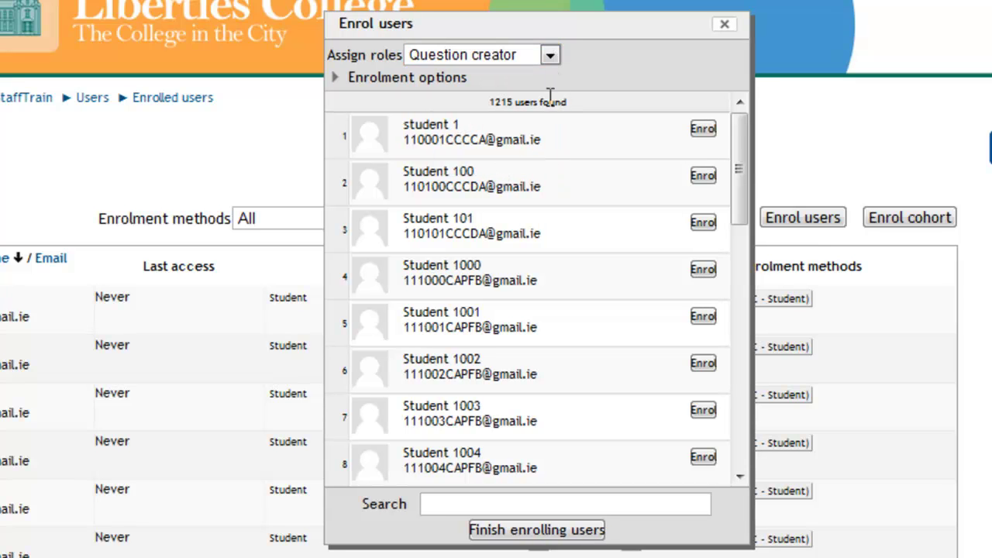
click(504, 505)
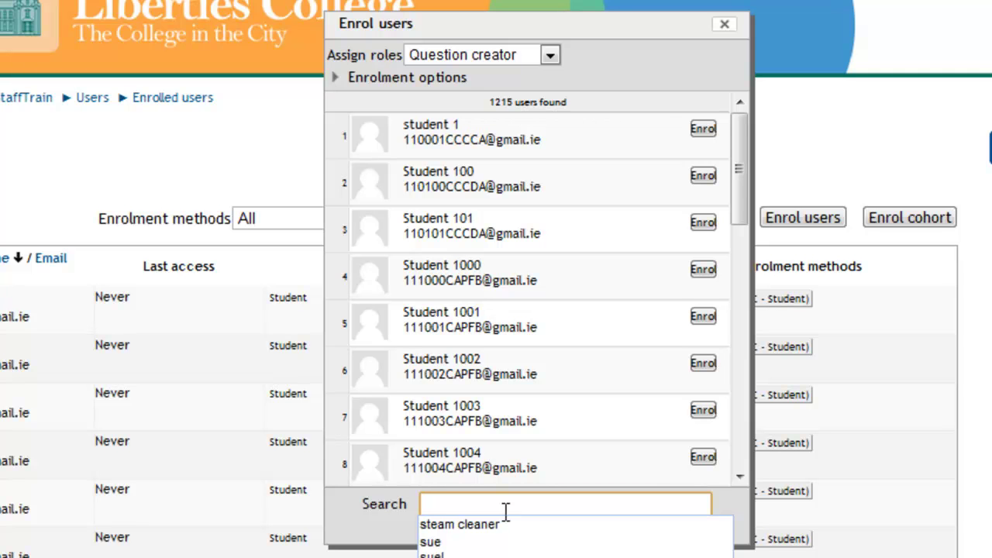
text(linda)
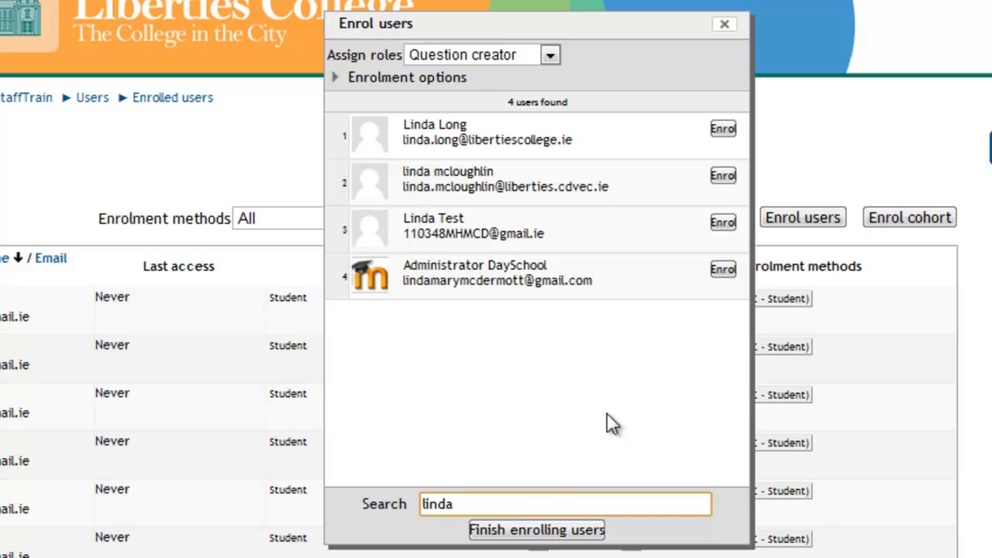
click(725, 130)
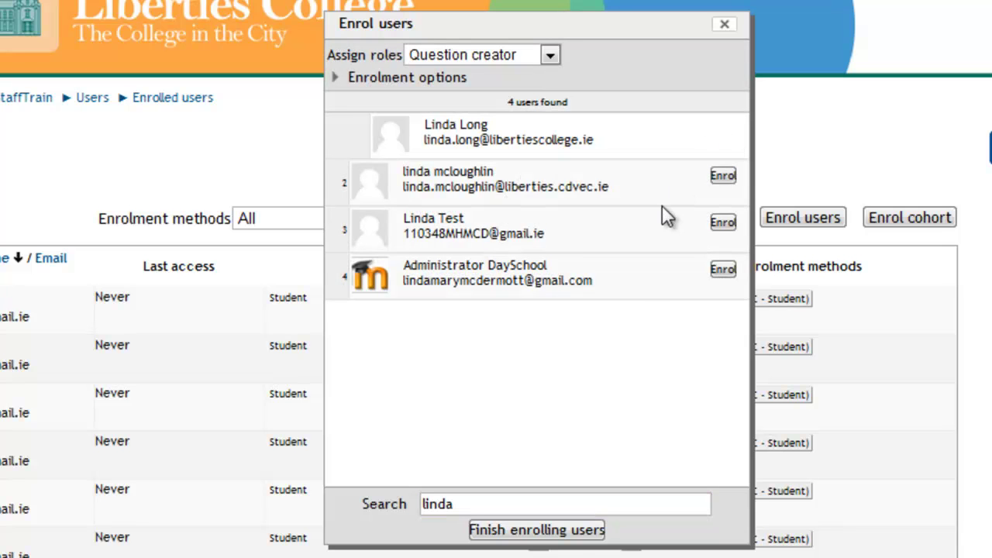
click(543, 530)
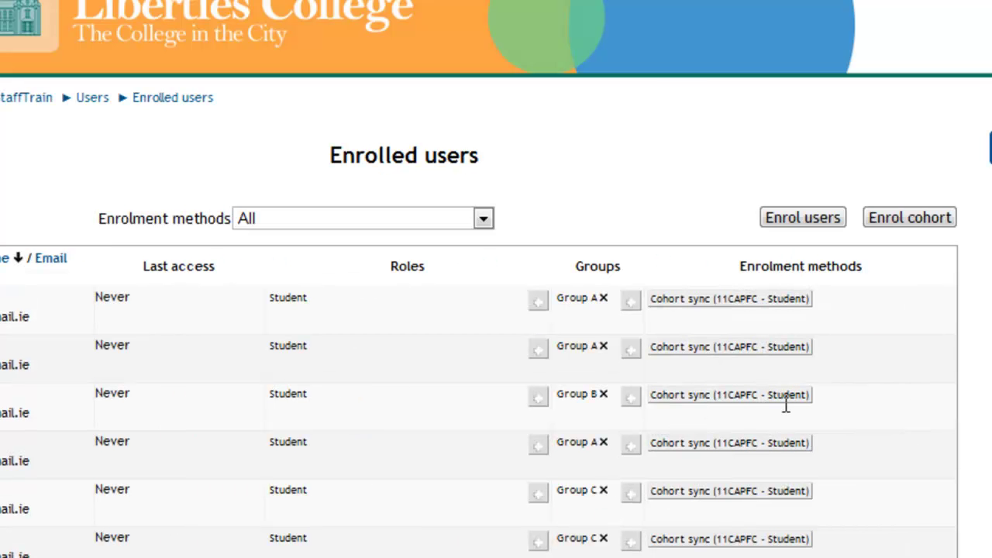
Open cohort enrolment for the course and set the assigned role to Question creator.
click(932, 217)
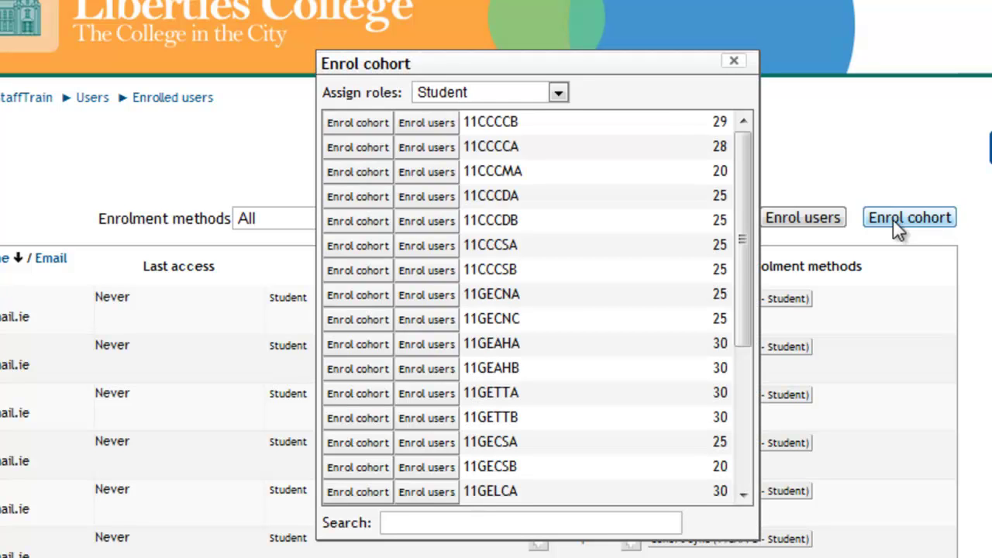
click(557, 94)
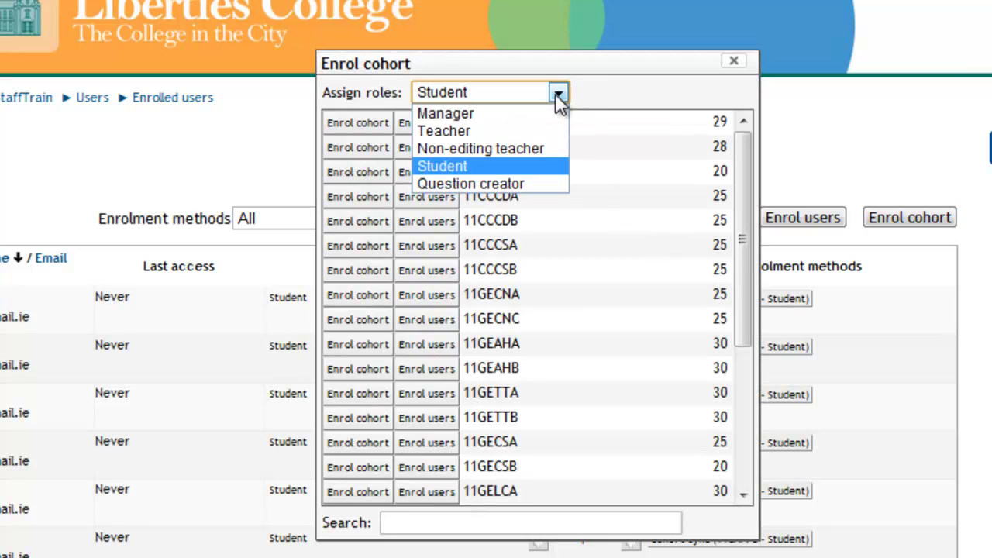
click(520, 185)
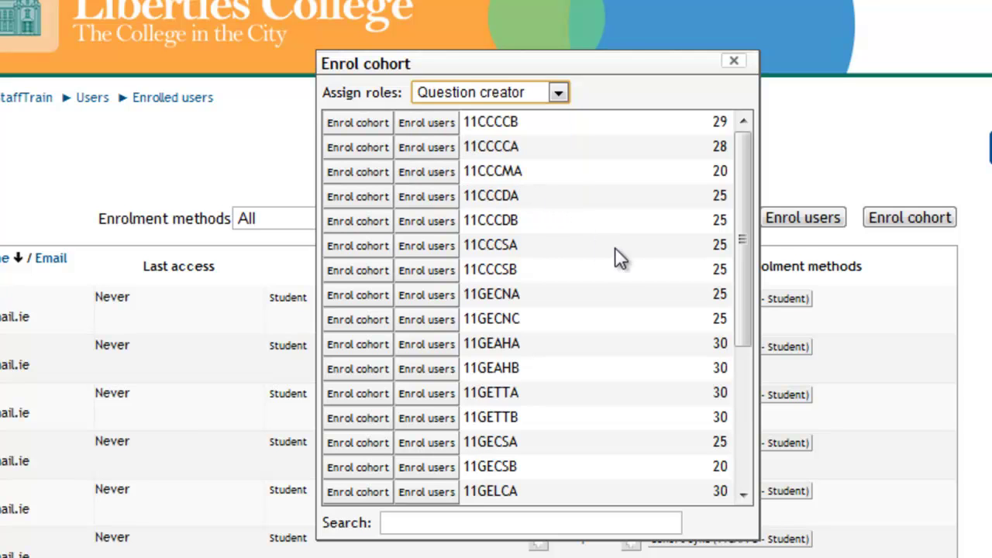